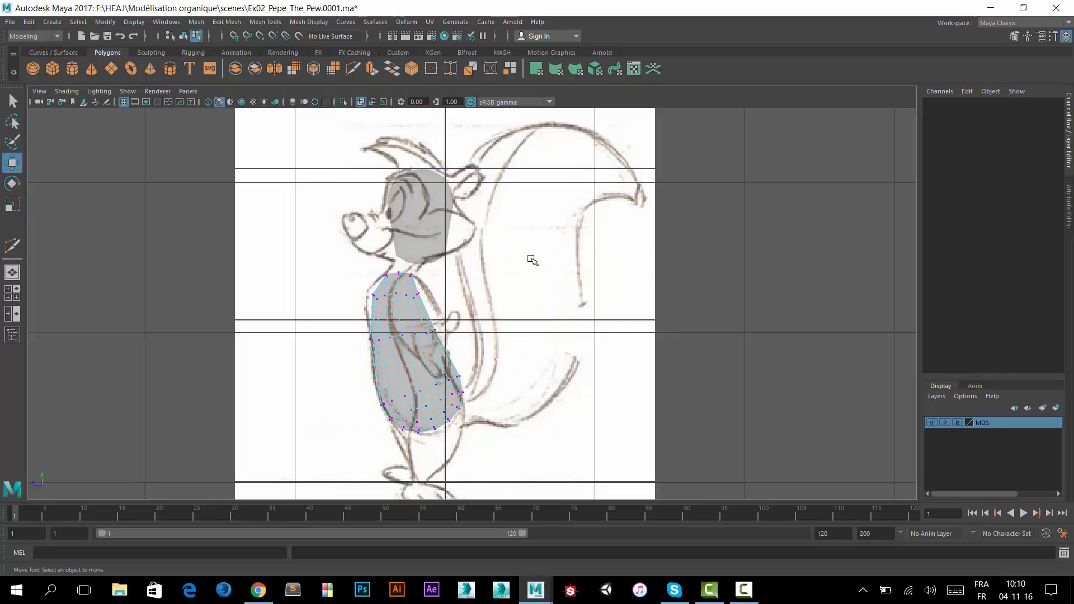
In the perspective view, switch the head mesh to face selection and select its four lower front faces.
key(space)
key(space)
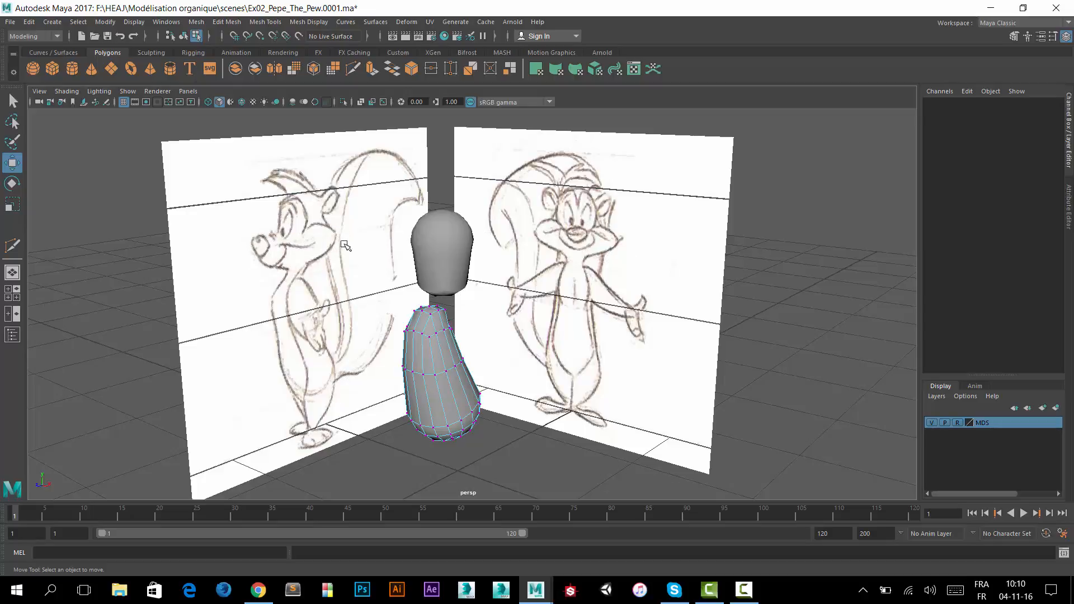
click(443, 240)
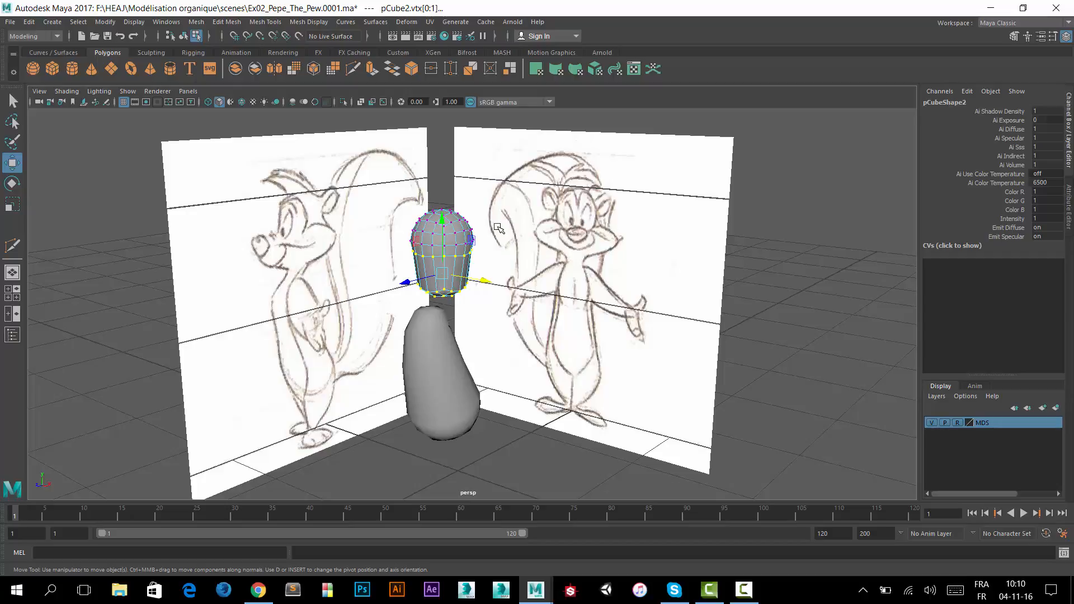
right_drag(503, 221, 506, 255)
scroll(423, 294, up, 5)
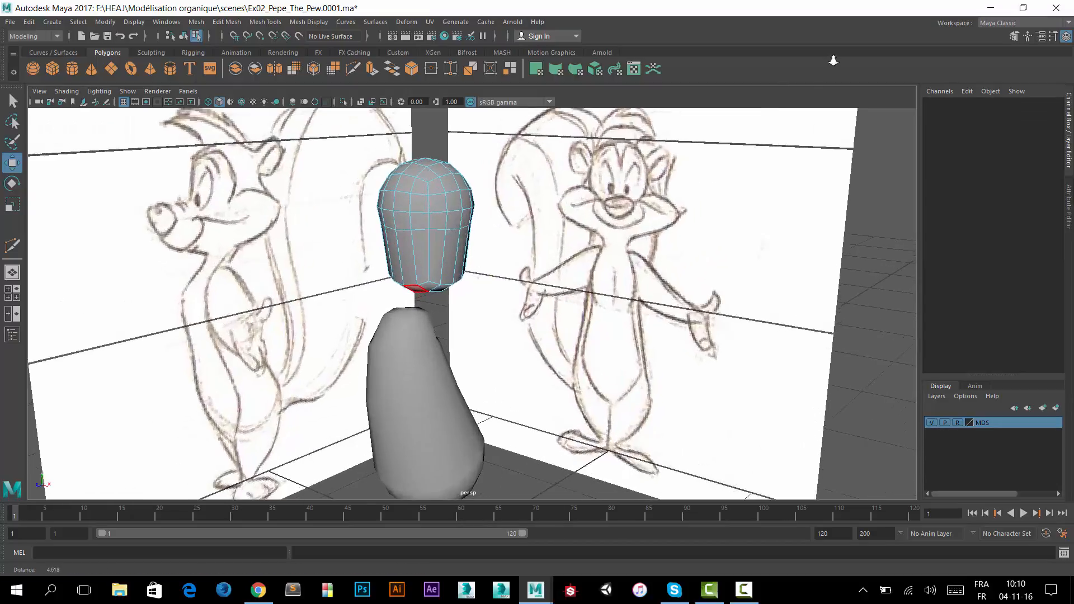
click(415, 240)
shift+click(394, 245)
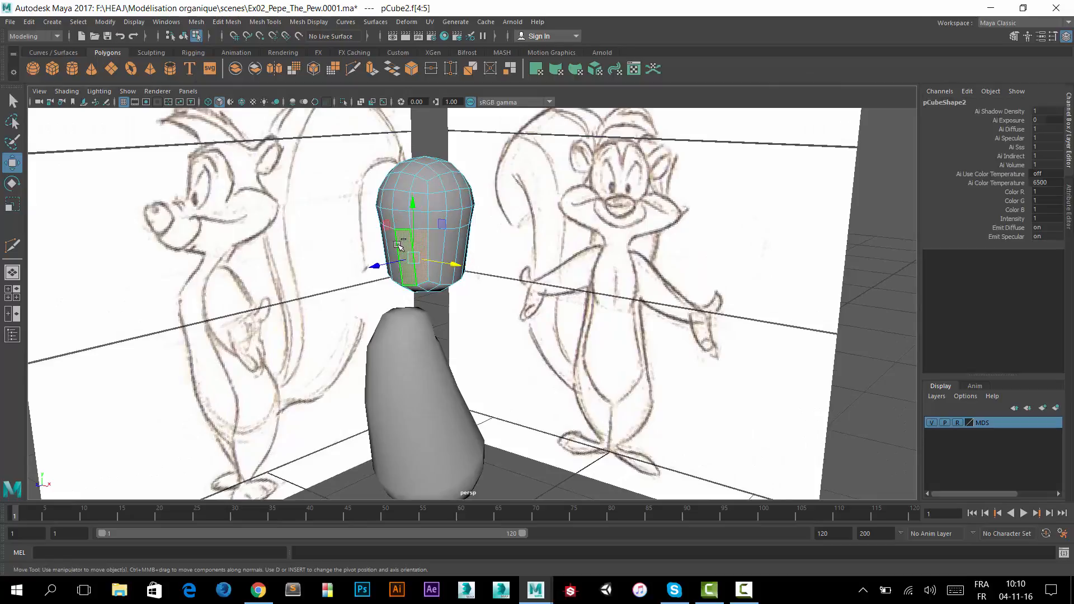
shift+click(393, 244)
shift+click(384, 242)
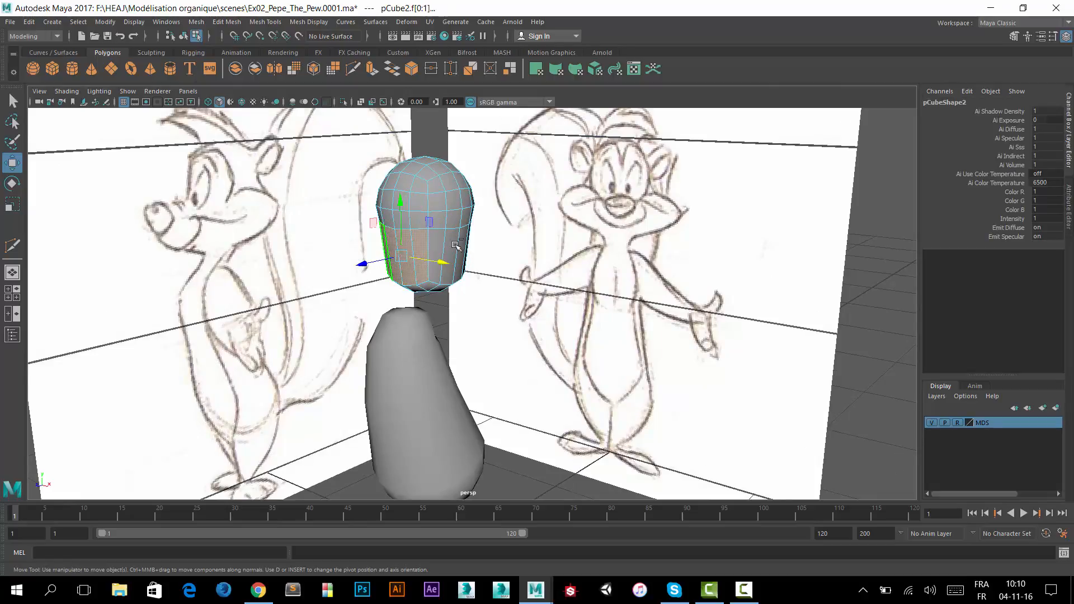
alt+drag(527, 243, 478, 246)
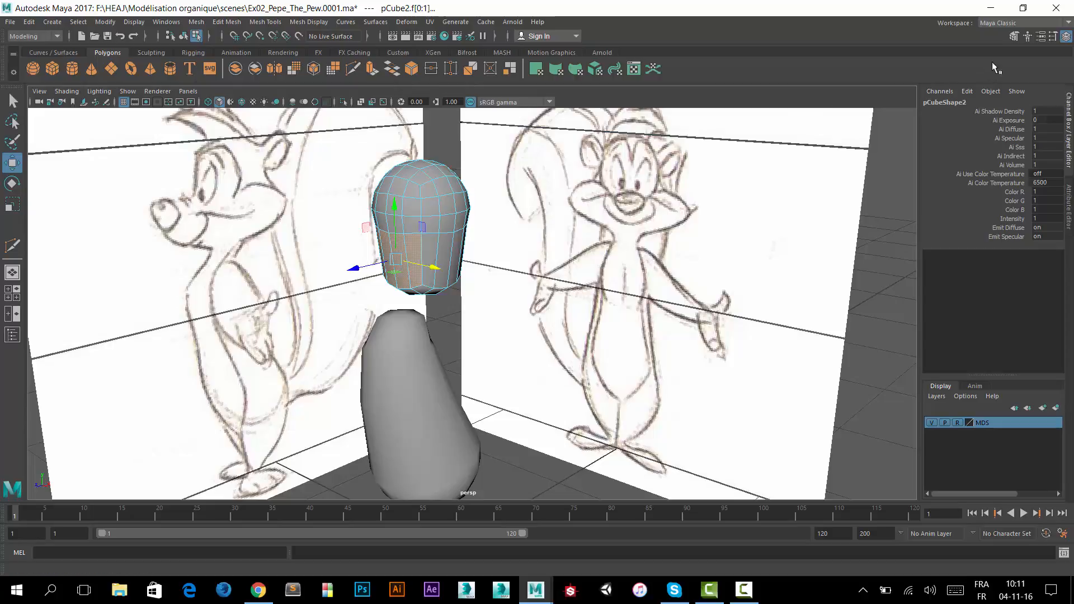
Extrude the four selected head faces, move them forward to form the muzzle block, and preview the smoothed shape.
click(1014, 37)
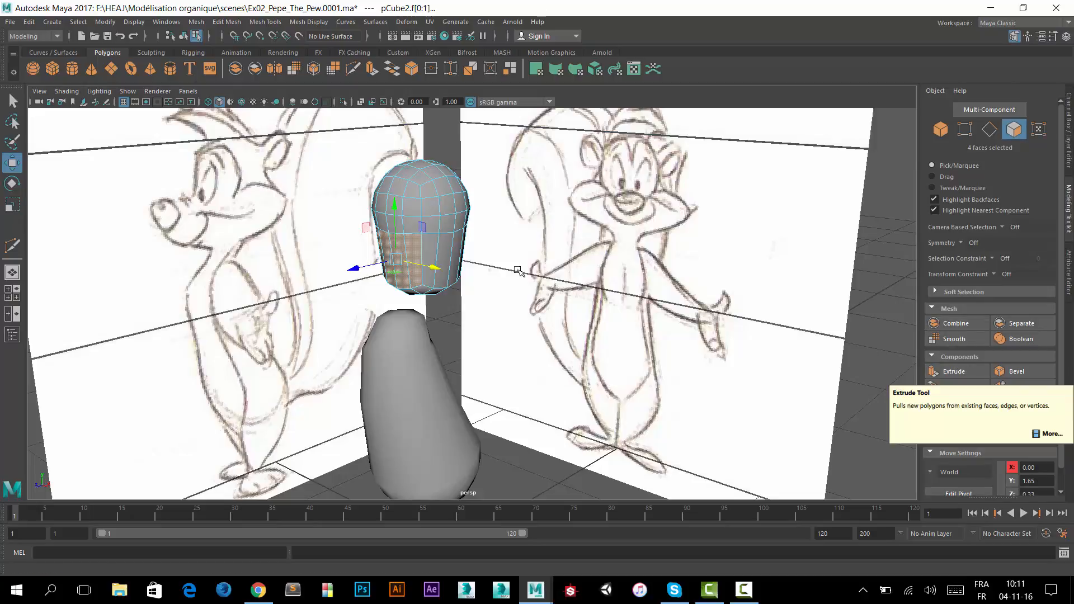
click(371, 69)
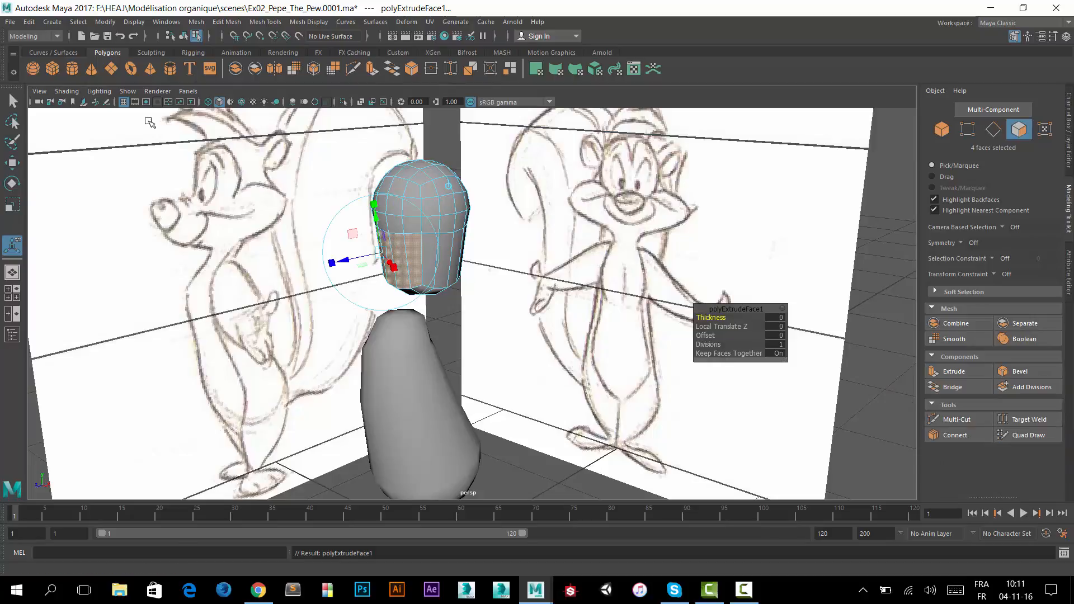
click(14, 166)
drag(341, 270, 344, 269)
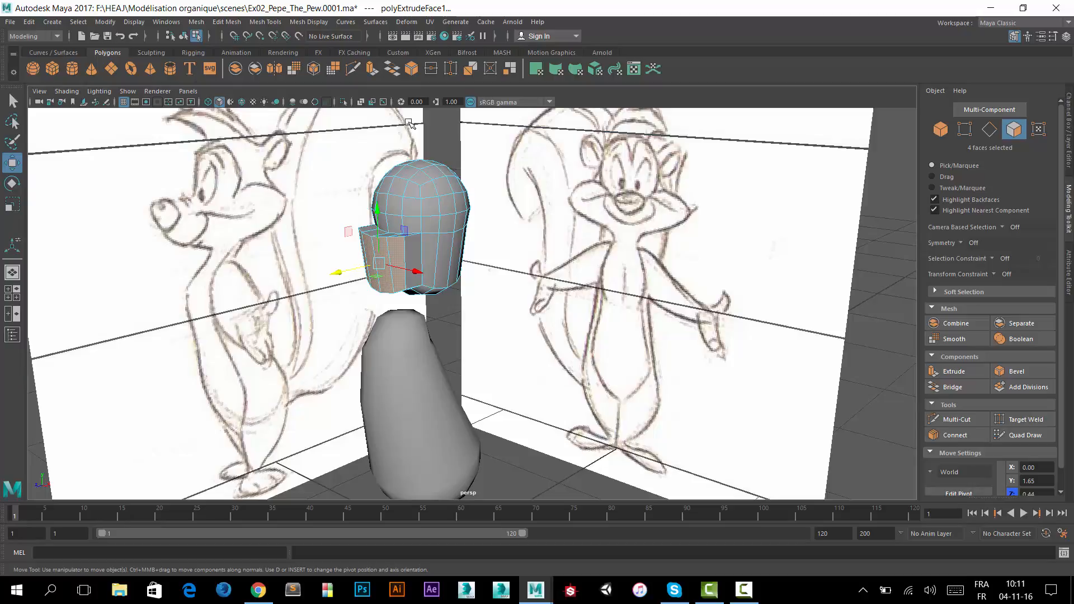
key(3)
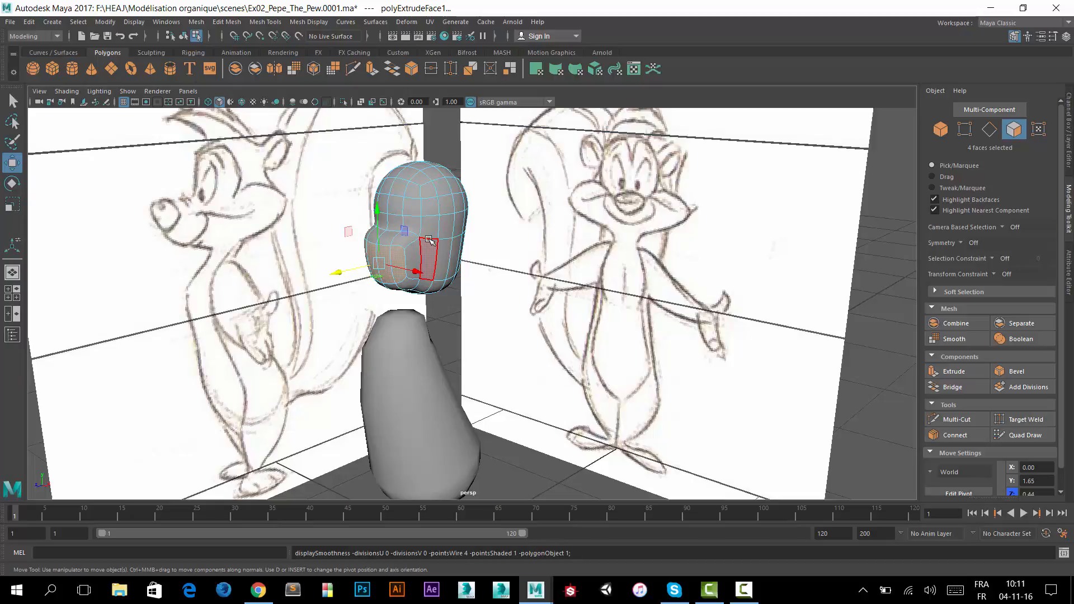
key(1)
Select the twelve lower faces around the sides and back of the head, leaving a gap beside the muzzle block.
click(448, 250)
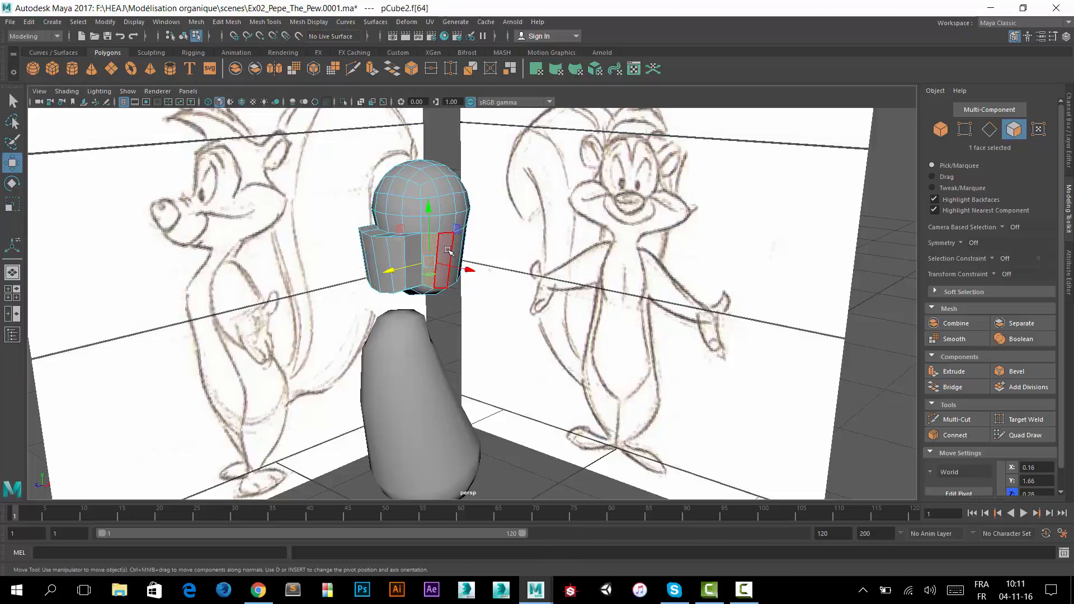
shift+click(448, 247)
shift+click(461, 245)
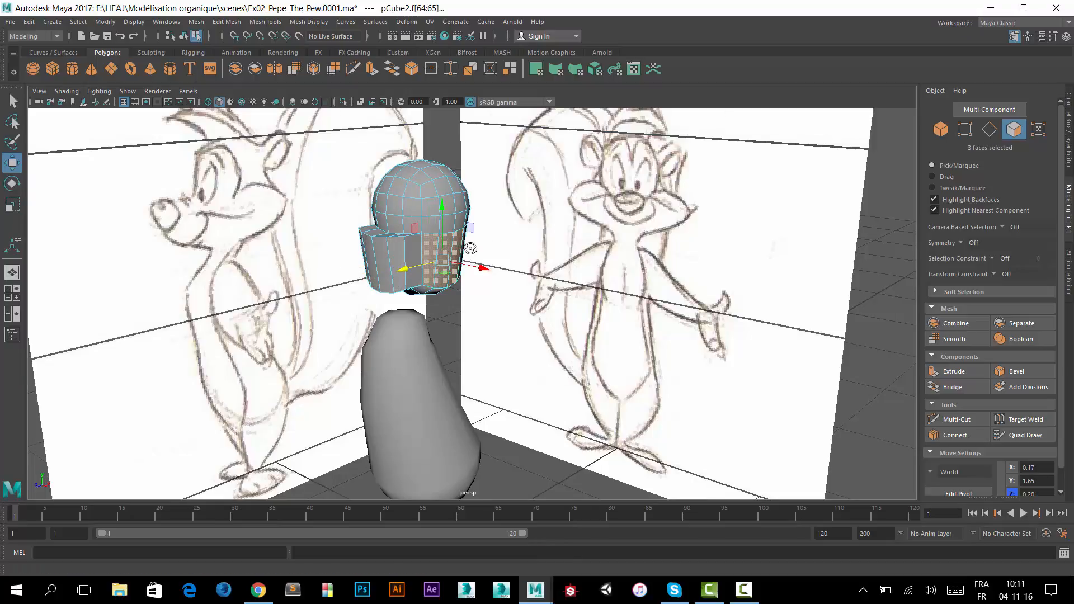
alt+drag(470, 248, 417, 246)
shift+click(394, 251)
shift+click(402, 246)
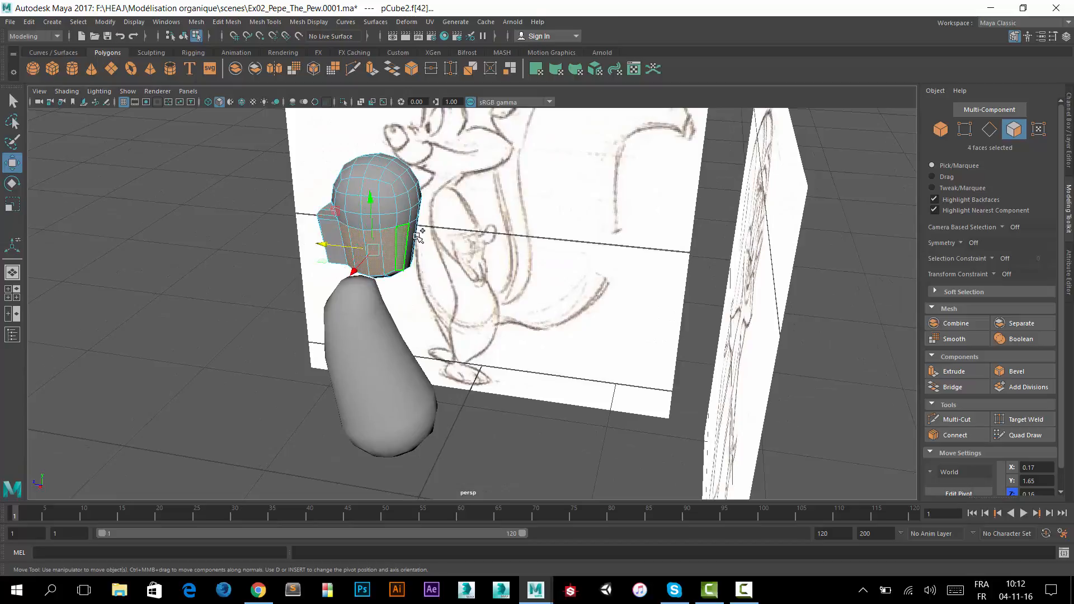
shift+click(416, 237)
shift+click(417, 239)
alt+drag(417, 240, 256, 257)
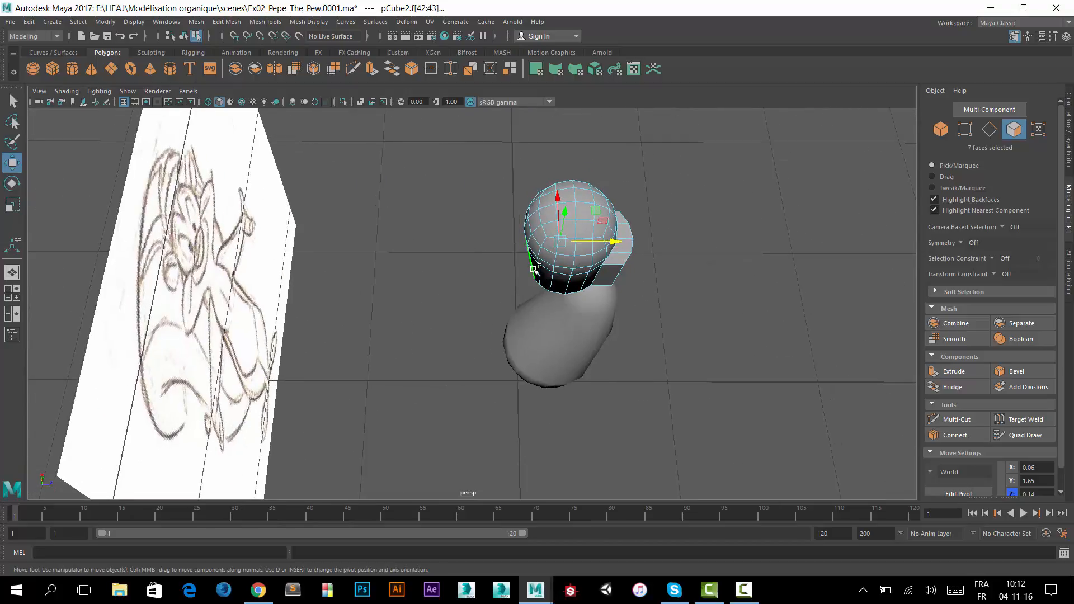
shift+click(536, 269)
shift+click(551, 278)
shift+click(563, 281)
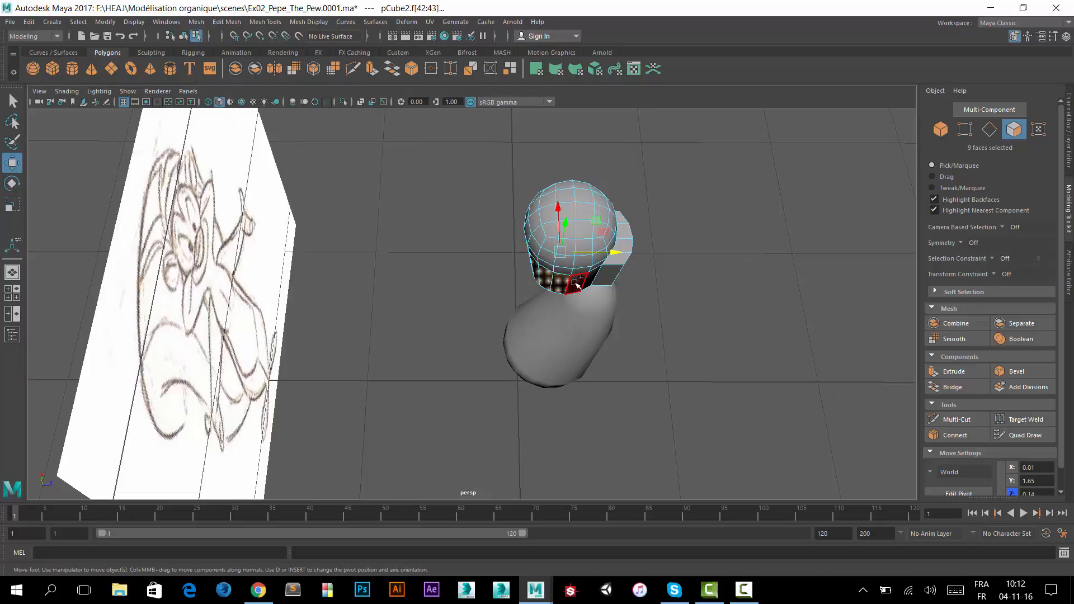
shift+click(575, 282)
shift+click(590, 283)
mouse_move(515, 246)
alt+mouse_down()
mouse_move(379, 214)
mouse_move(387, 225)
alt+mouse_up()
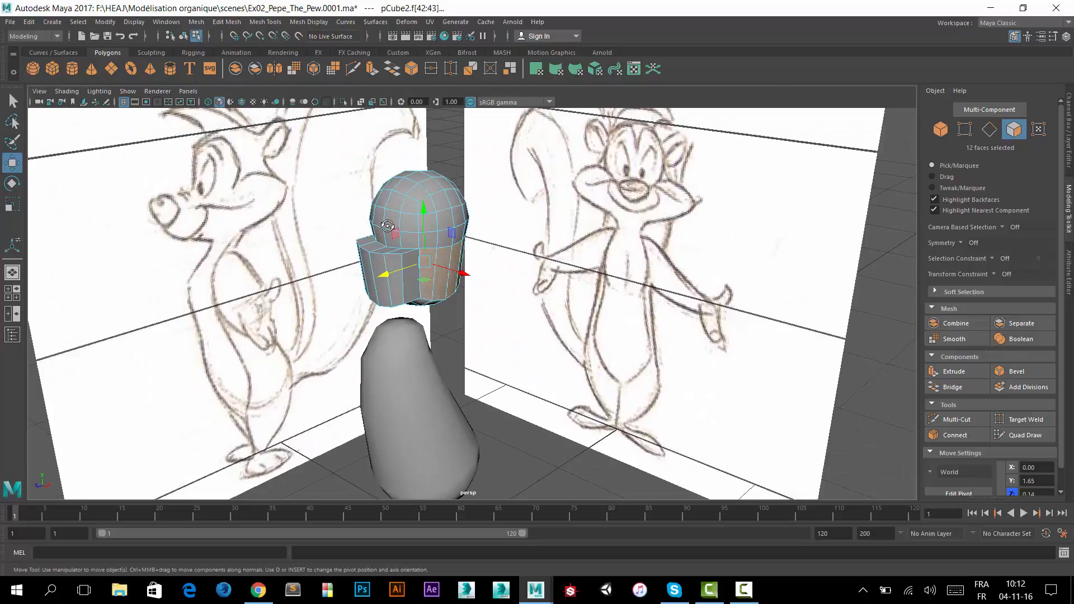
Extrude the twelve selected faces outward with a Local Translate Z of about 0.09, then leave the extrusion.
click(373, 69)
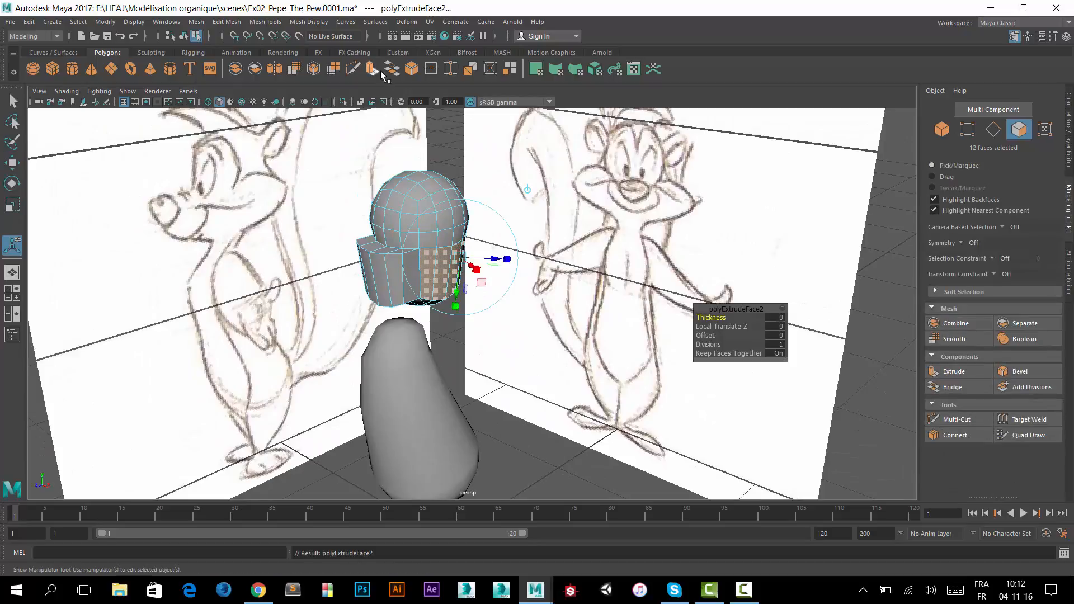
mouse_move(551, 203)
alt+mouse_down()
mouse_move(556, 224)
mouse_move(508, 297)
alt+mouse_up()
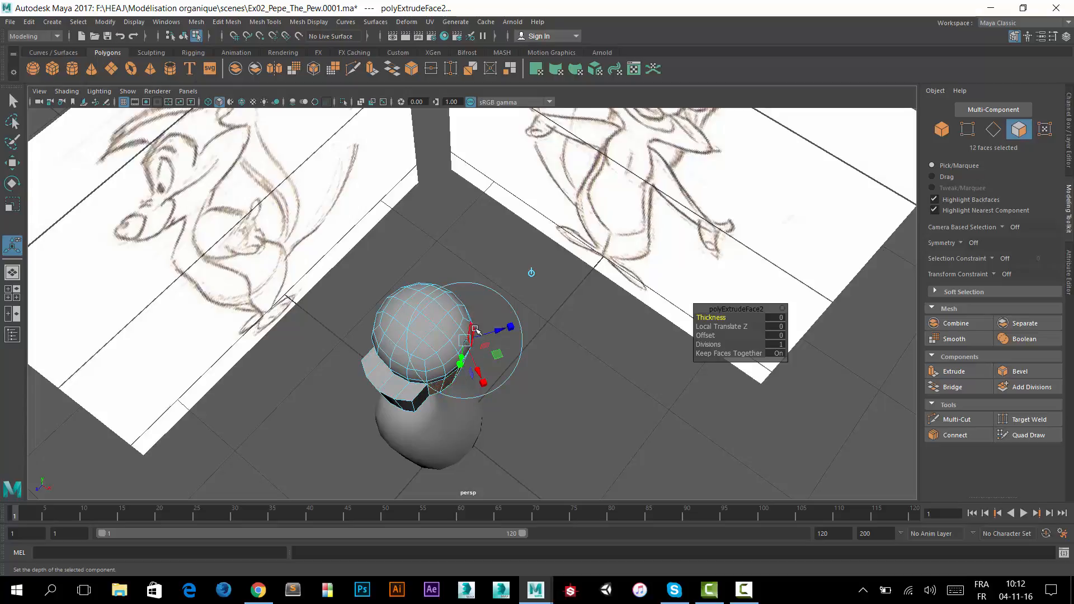
mouse_move(501, 333)
mouse_down()
mouse_move(526, 326)
mouse_move(515, 324)
mouse_up()
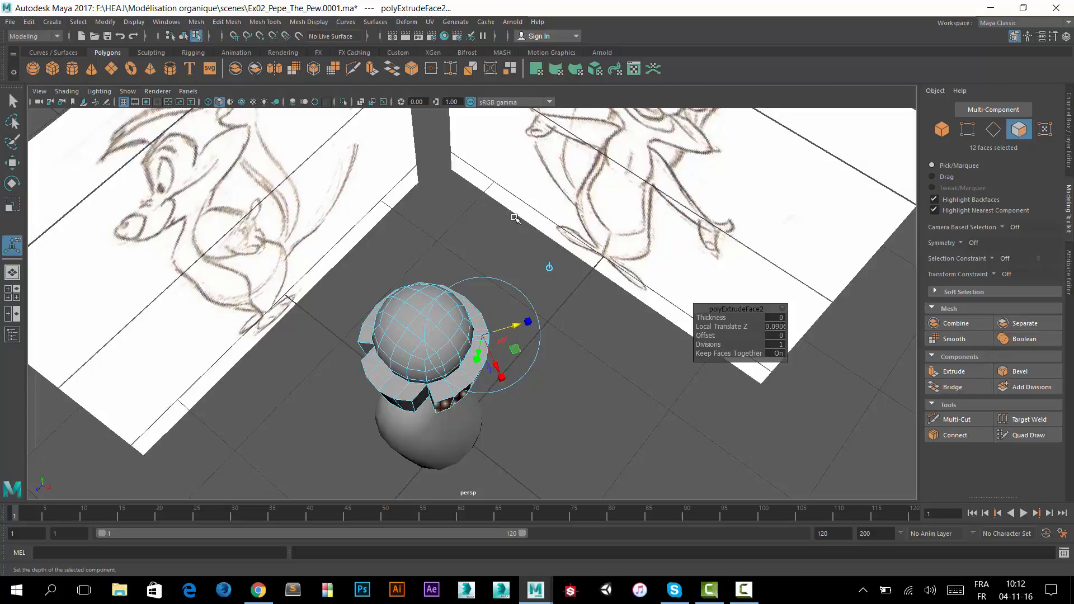
click(12, 101)
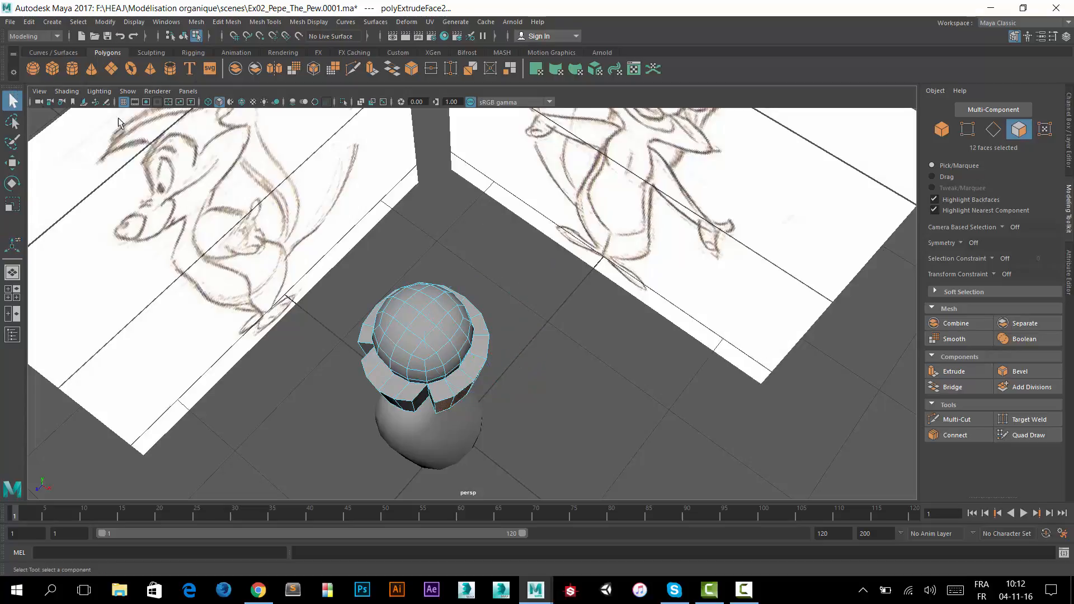
Insert a horizontal edge loop around the middle of the extruded head blocks with the Multi-Cut tool.
mouse_move(464, 286)
alt+mouse_down()
mouse_move(491, 220)
mouse_move(413, 298)
mouse_move(474, 284)
alt+mouse_up()
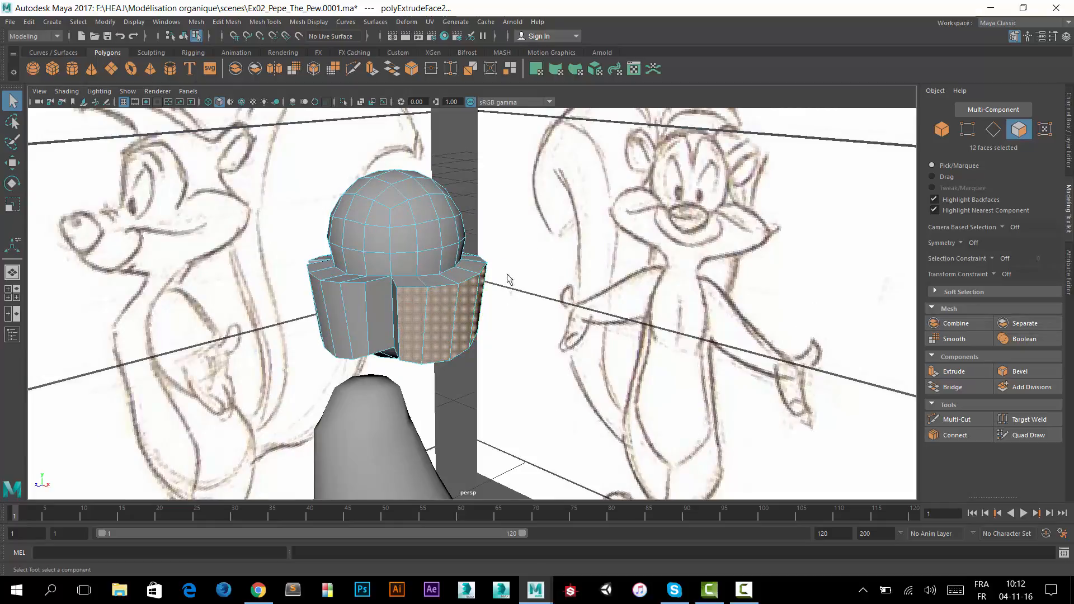
alt+drag(411, 312, 398, 278)
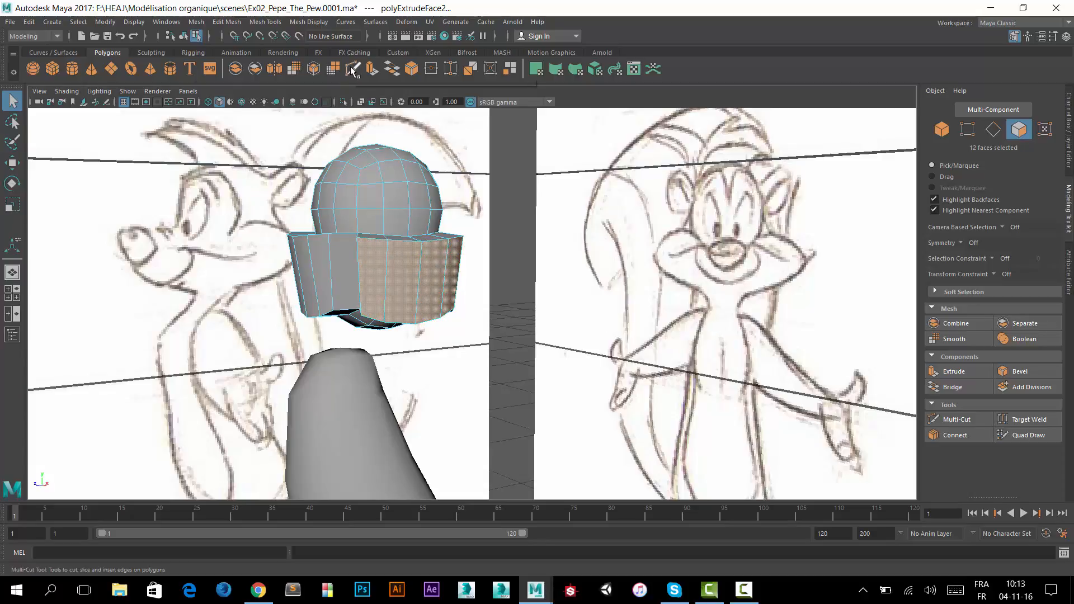
click(965, 420)
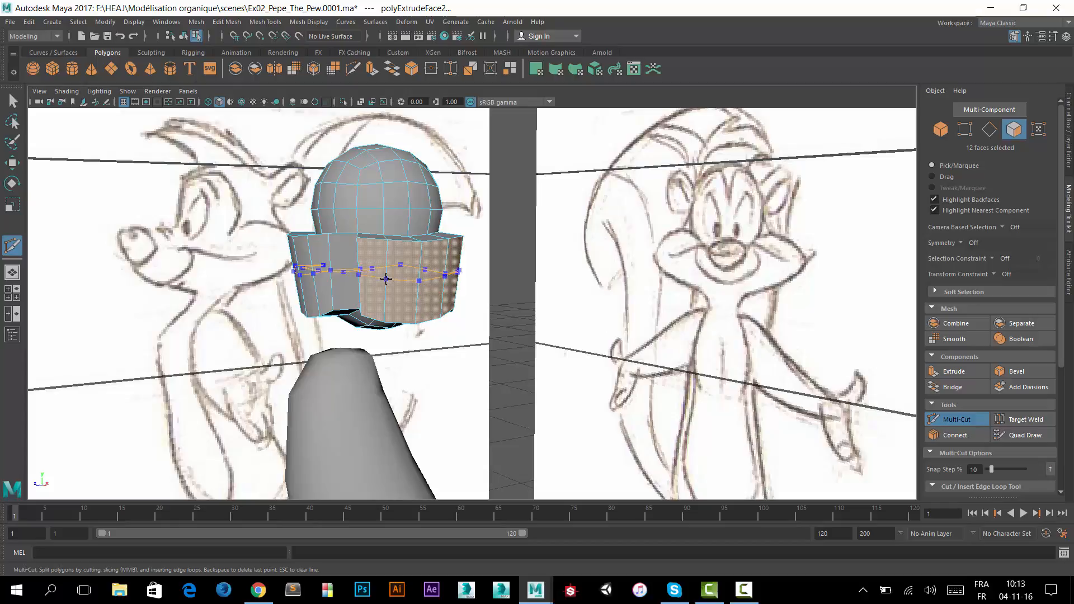
ctrl+click(386, 278)
Switch the head to edge selection with the Move tool and select one middle-loop edge on the extruded side band.
alt+drag(367, 293, 478, 288)
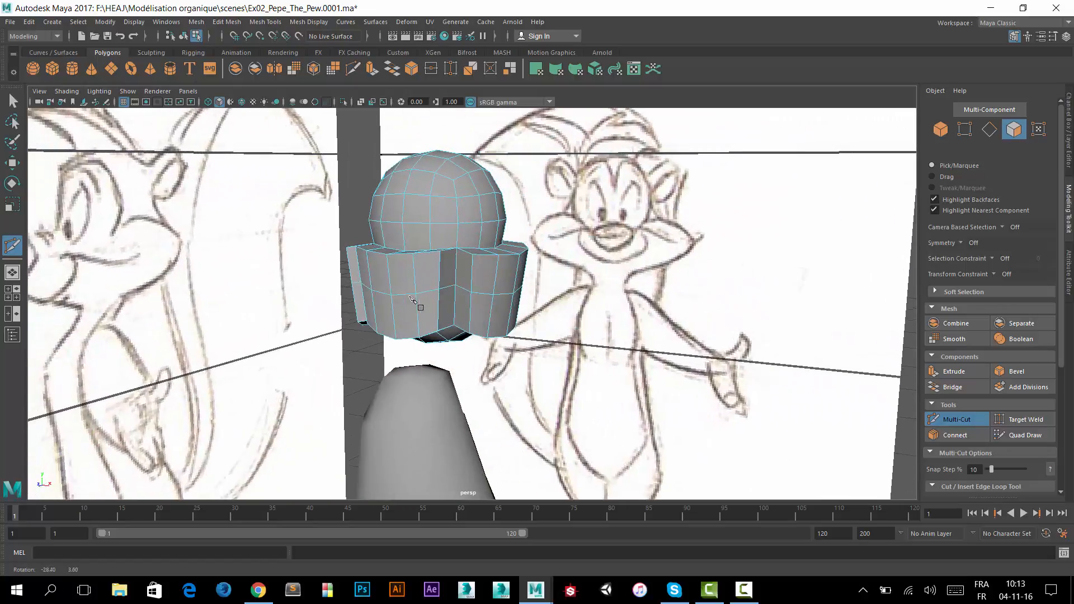
alt+right_drag(479, 287, 499, 295)
alt+drag(499, 295, 510, 284)
right_click(612, 206)
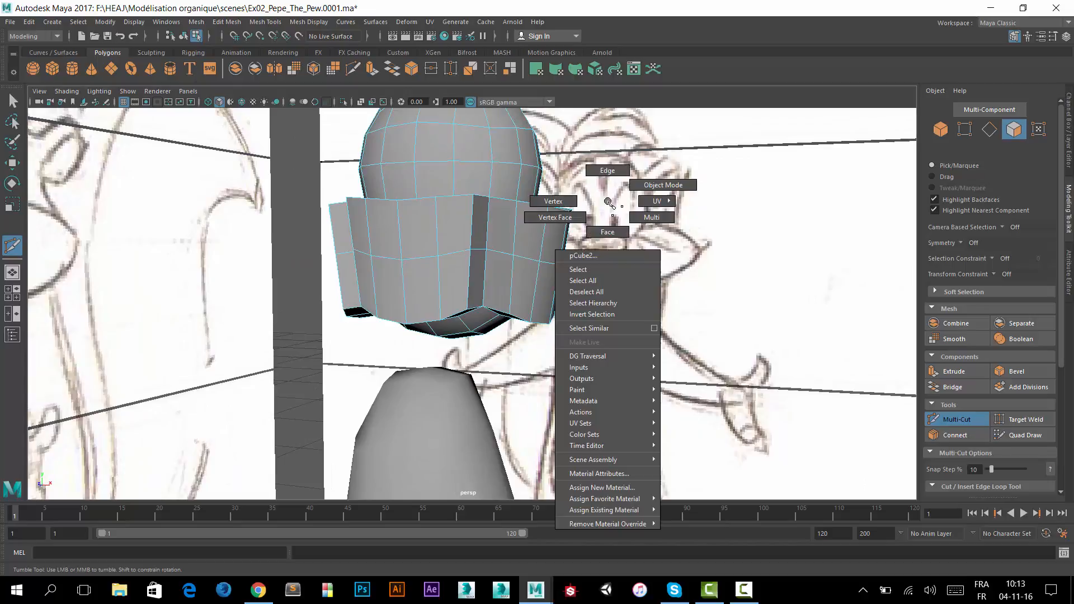
click(608, 170)
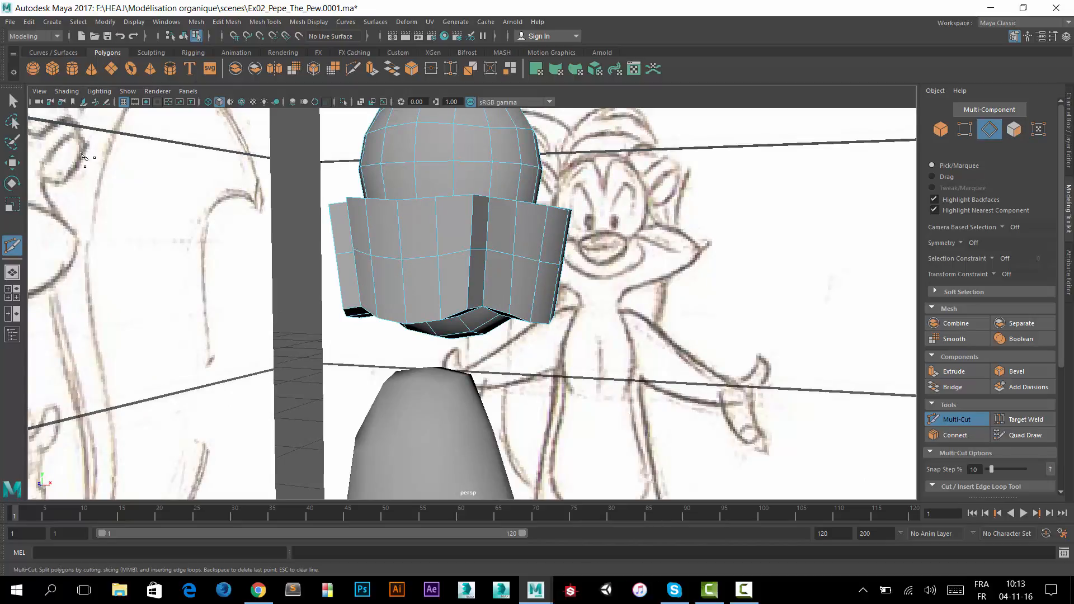
click(12, 163)
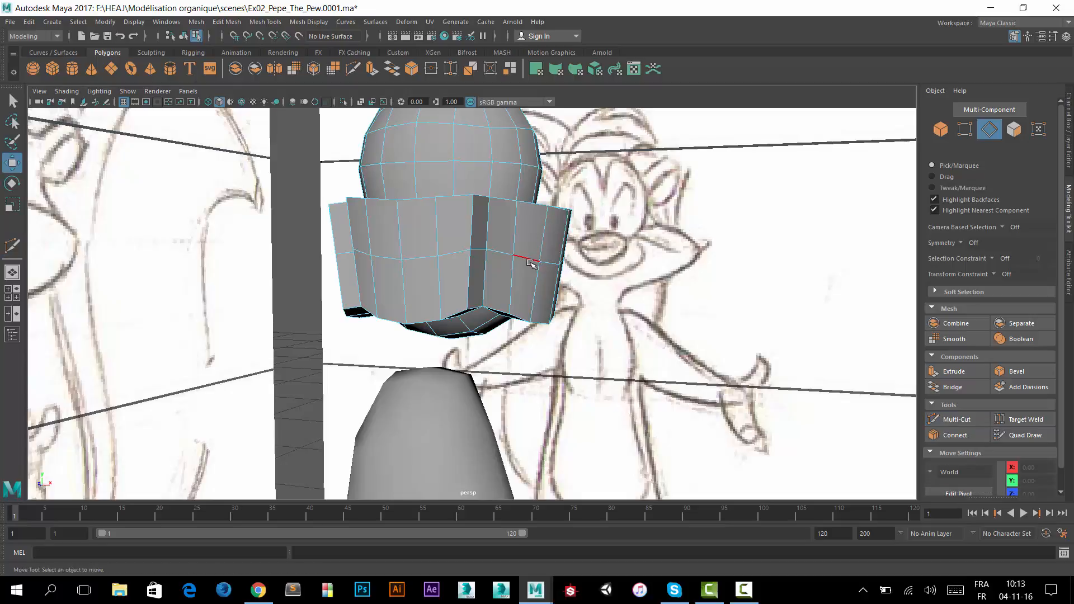
click(547, 261)
Set the component symmetry to Object X so that edge edits on the head mirror across both sides.
alt+drag(548, 262, 512, 262)
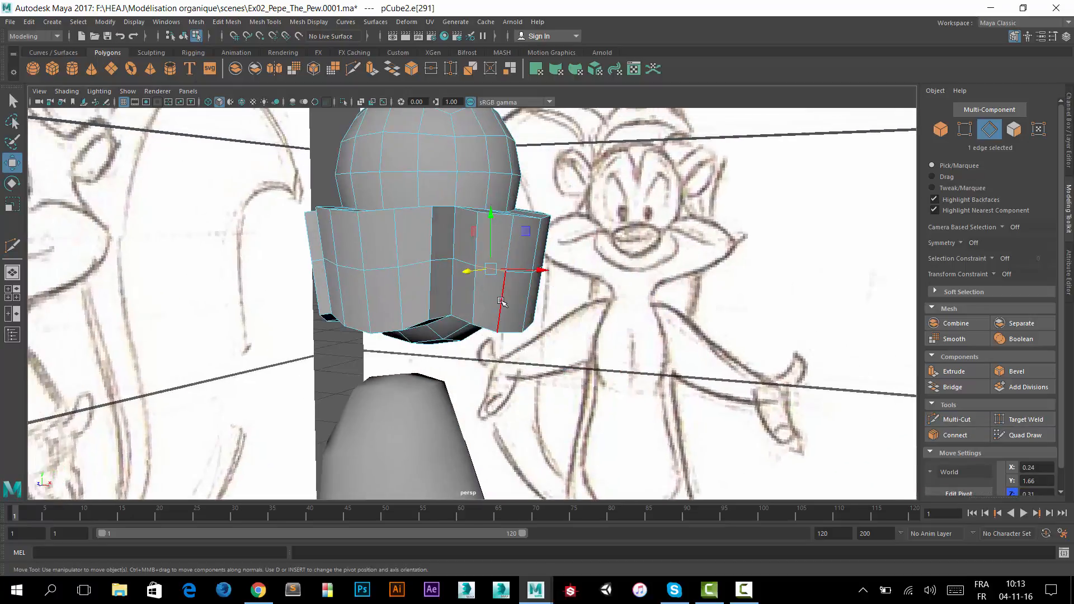
alt+drag(529, 297, 537, 270)
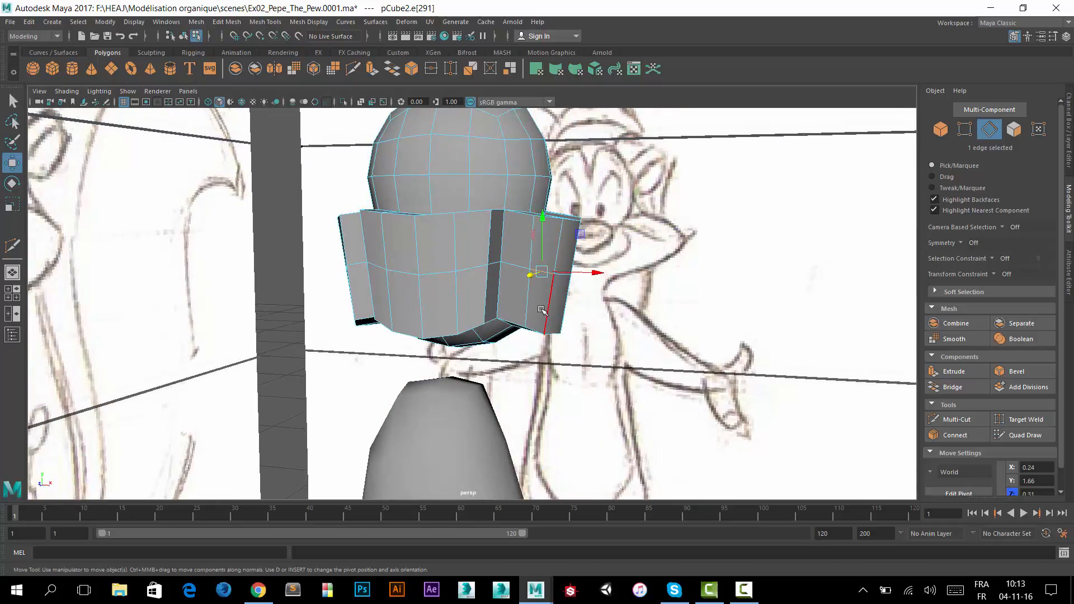
alt+drag(458, 289, 424, 268)
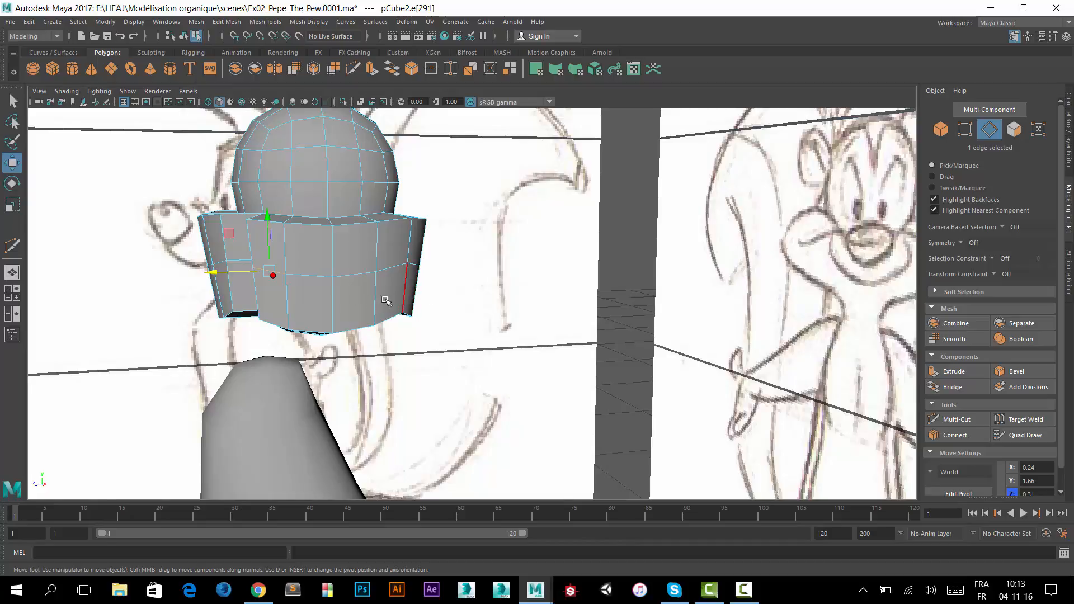
alt+drag(386, 301, 414, 299)
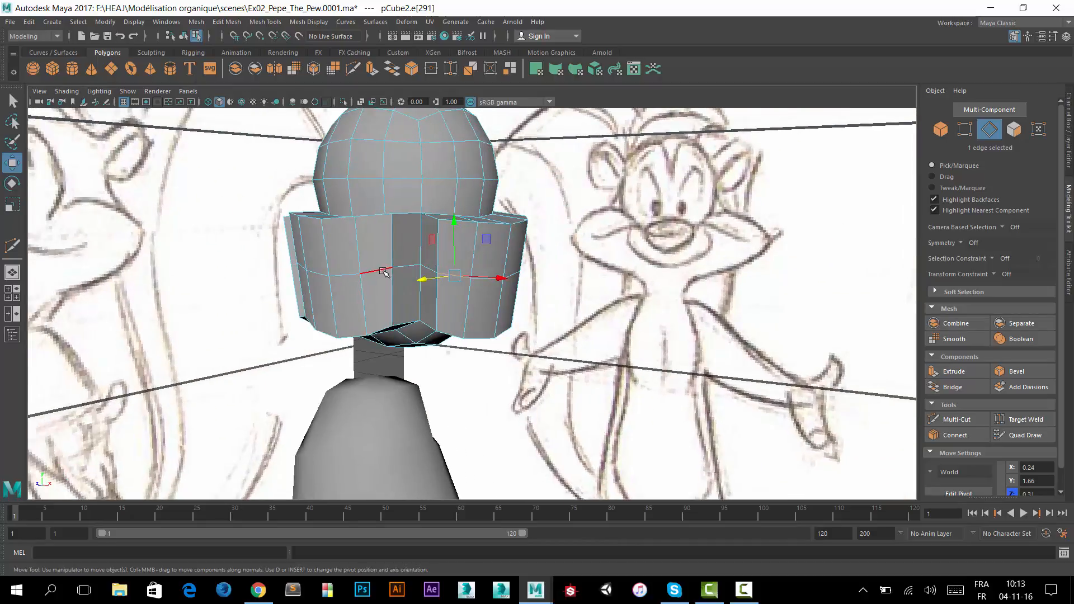
alt+drag(484, 293, 500, 288)
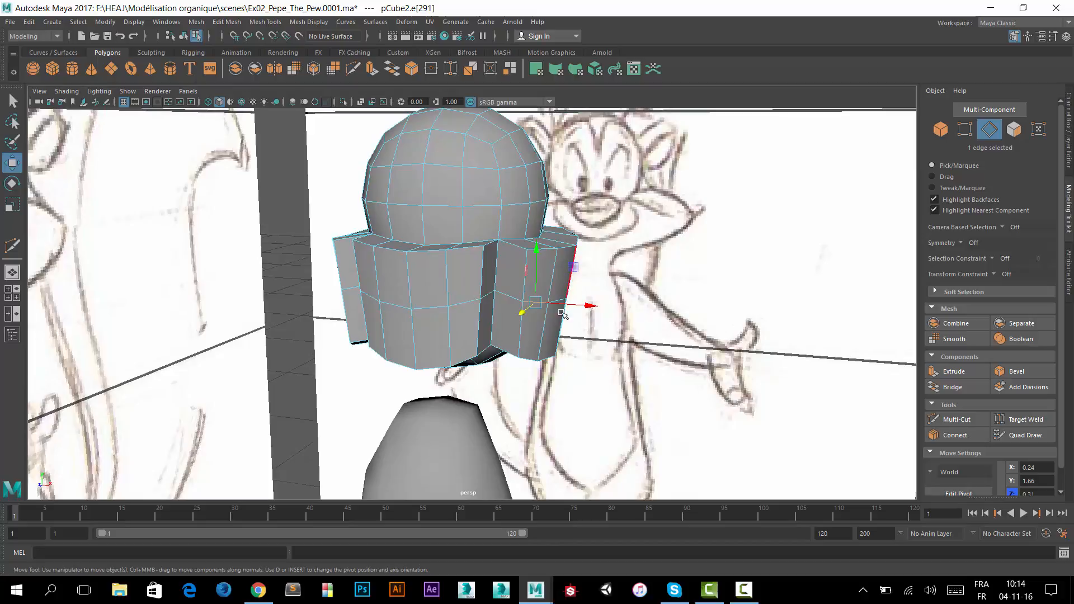
alt+drag(554, 319, 512, 309)
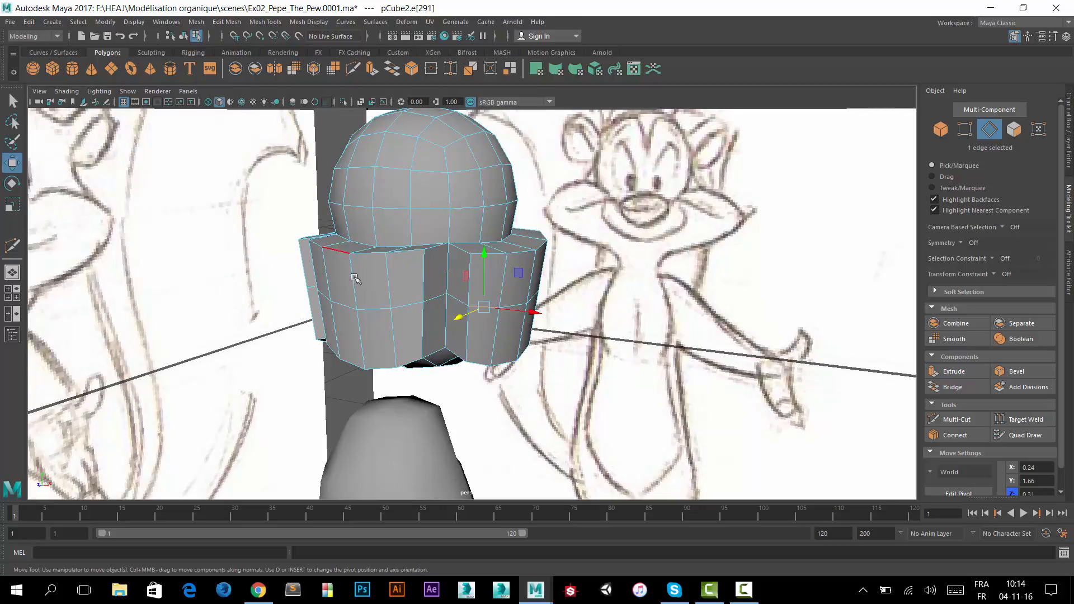
alt+drag(401, 287, 417, 286)
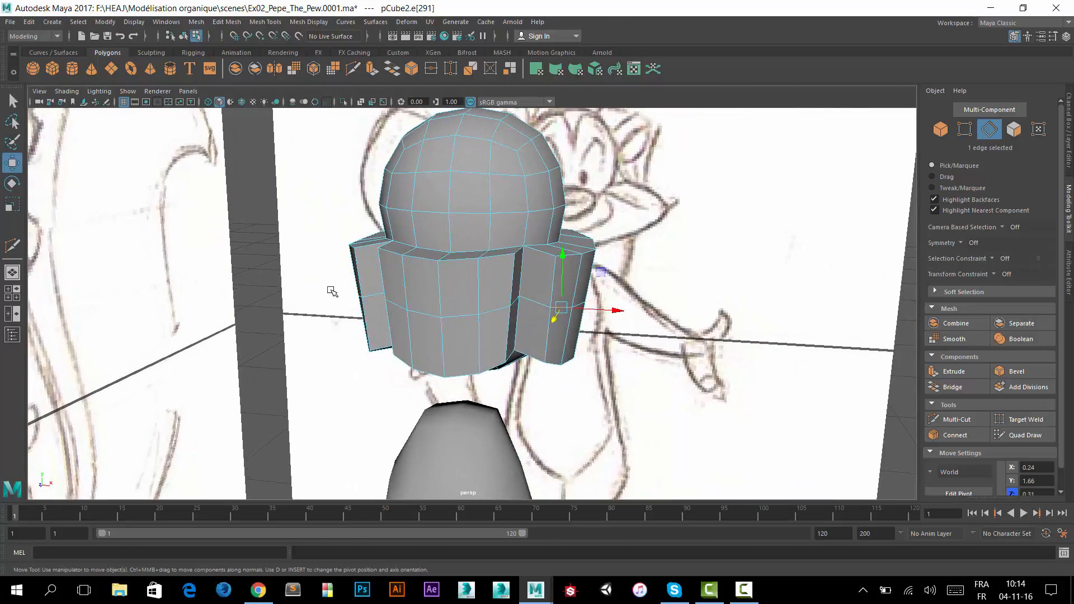
click(960, 242)
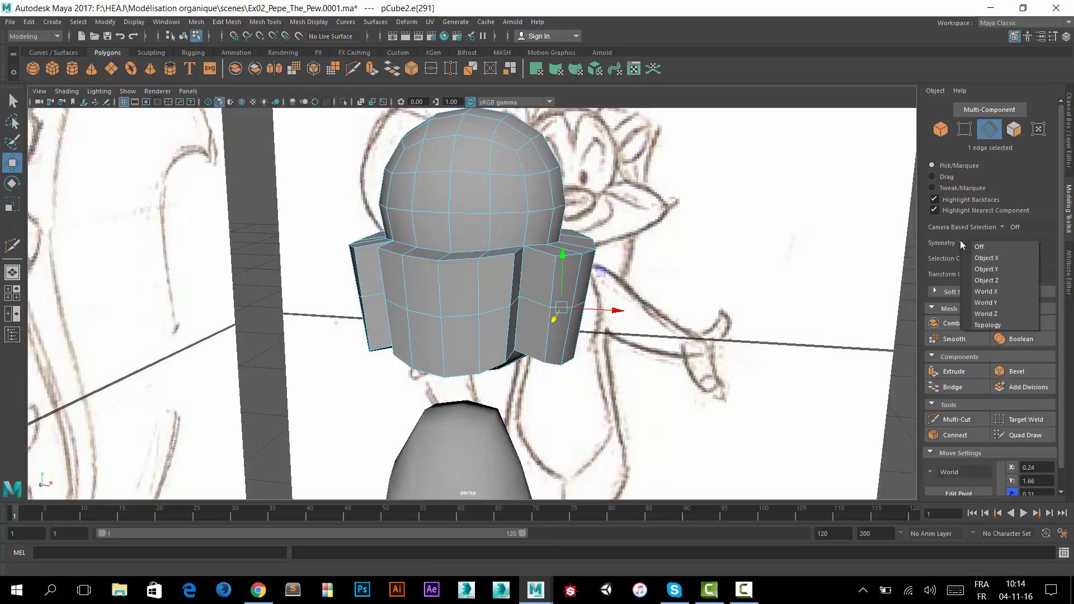
click(987, 259)
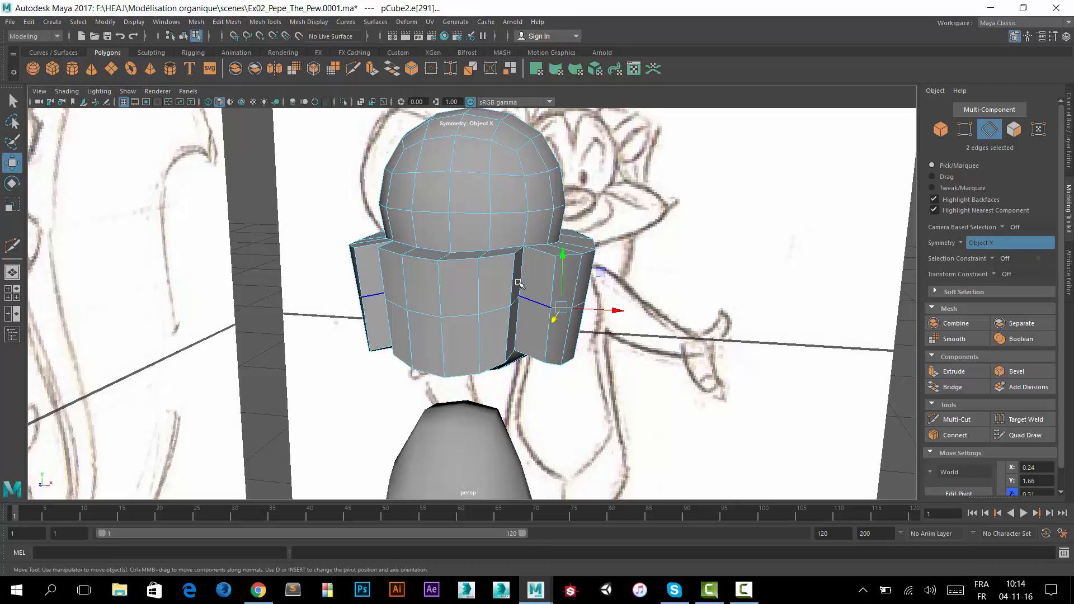
Select the four middle-loop edges across the front of the muzzle block and pull them forward to about Z 0.47.
click(468, 317)
click(468, 319)
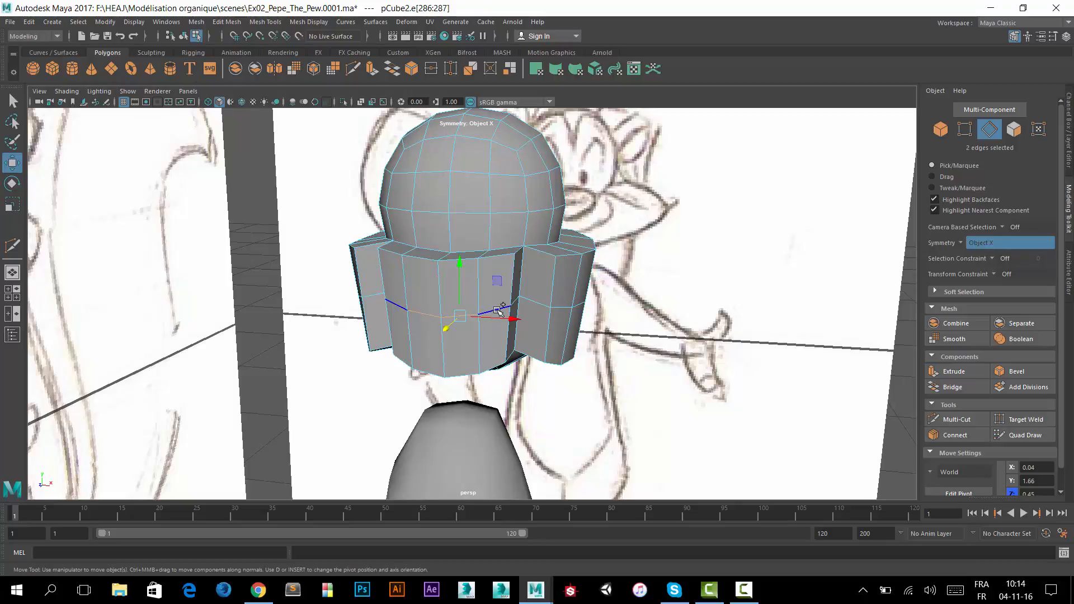
shift+click(495, 310)
alt+drag(486, 334, 217, 322)
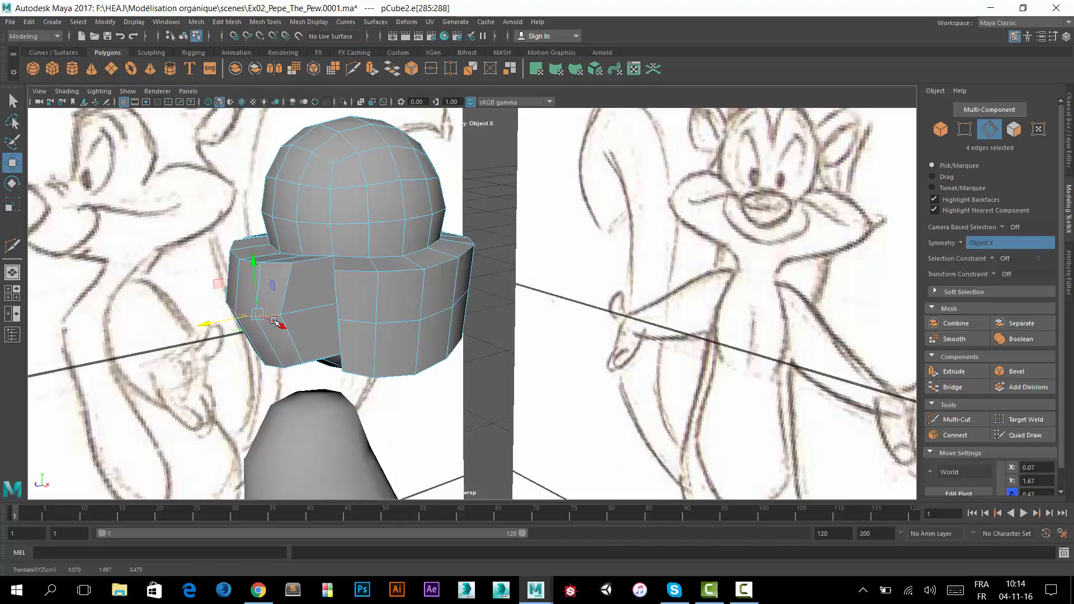
alt+drag(287, 309, 185, 226)
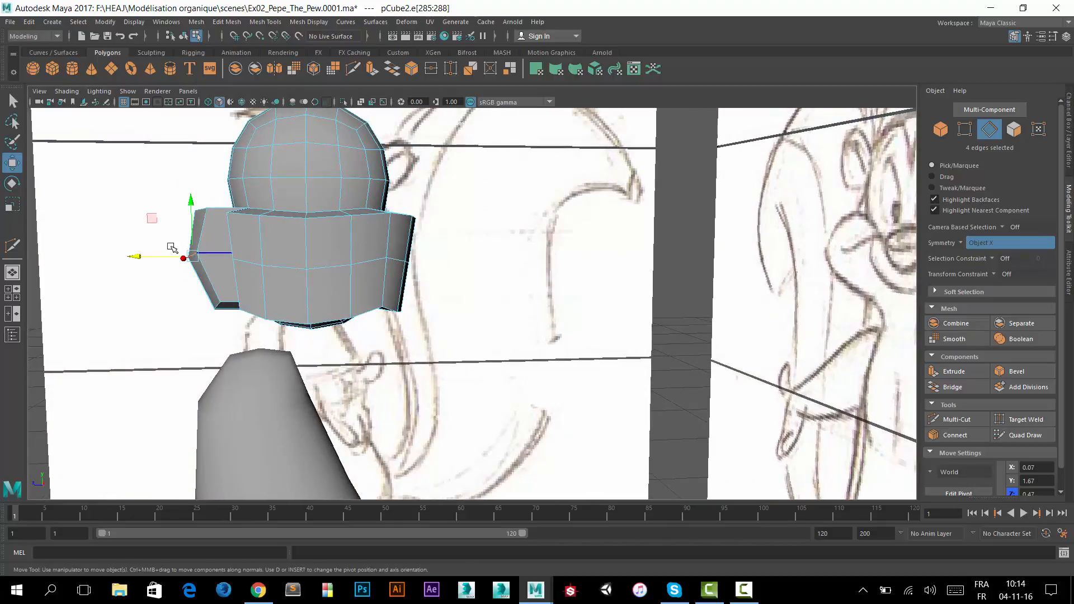
alt+drag(222, 253, 343, 250)
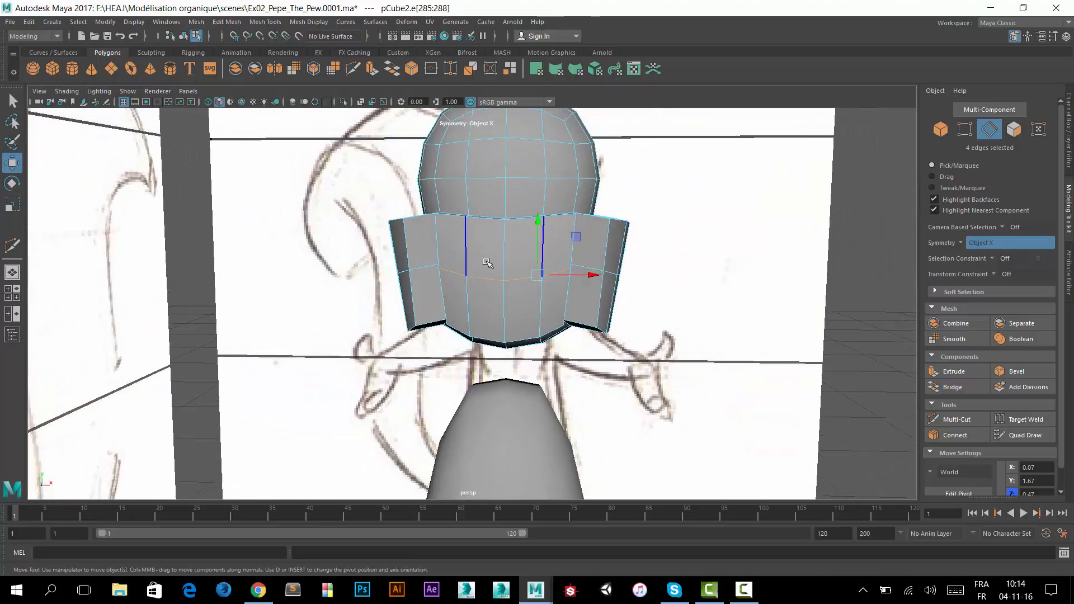
alt+drag(560, 232, 638, 264)
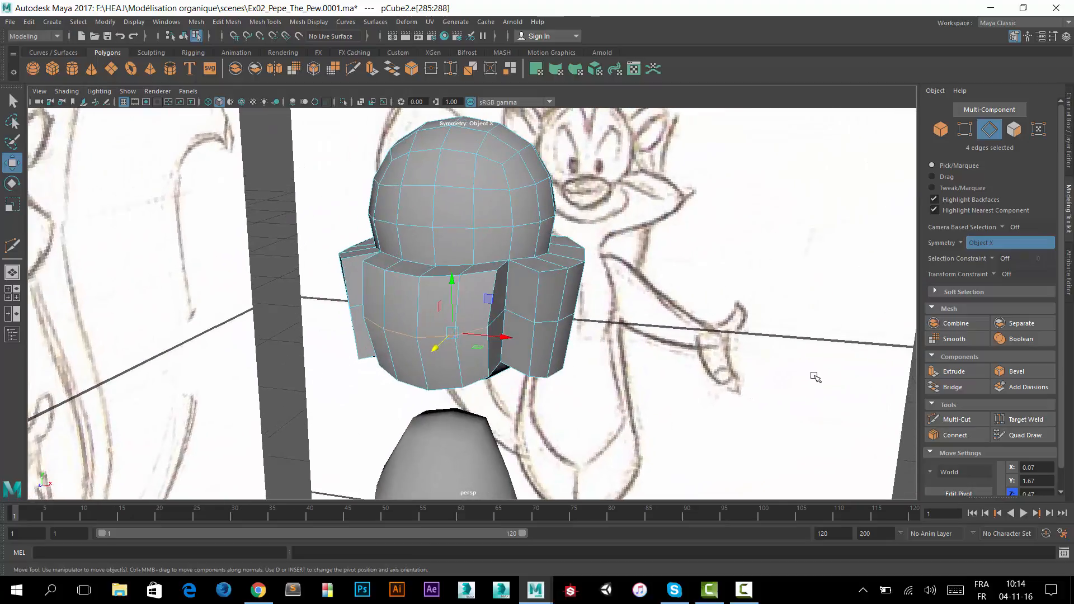